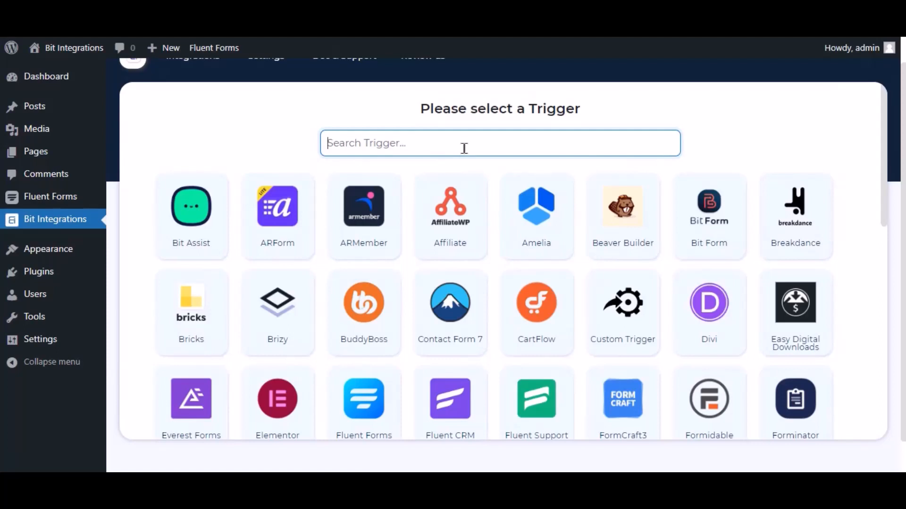
Choose Fluent Forms as the trigger with the Contact Form Demo form.
type("fluent forms")
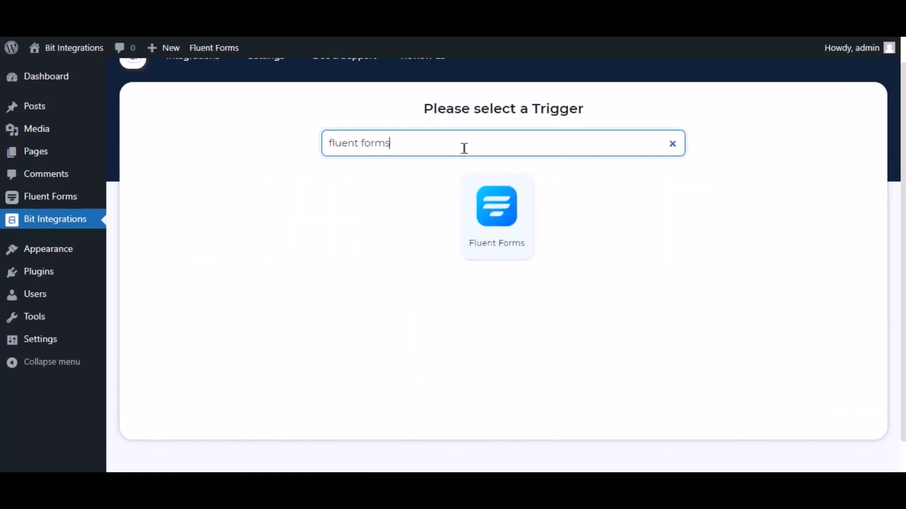
left_click(505, 212)
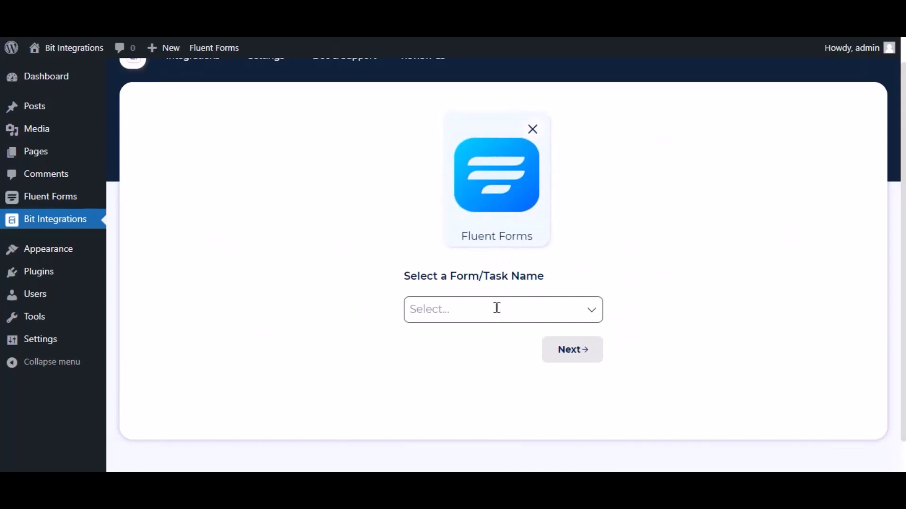
left_click(497, 308)
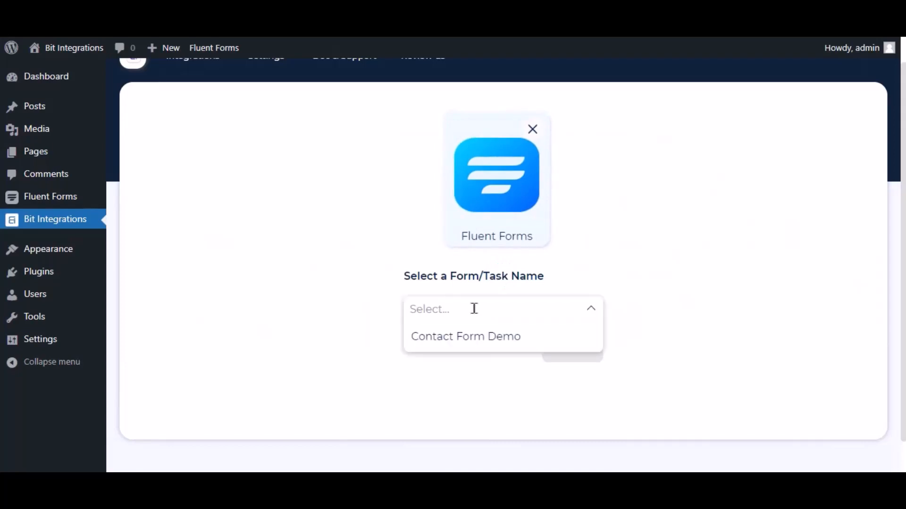
left_click(463, 334)
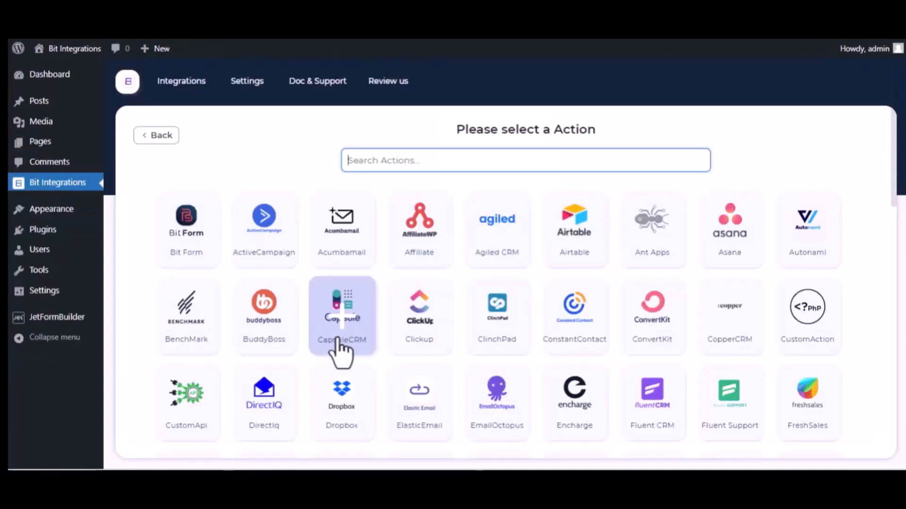
Pick Trello as the action and open the Trello API Console.
type("trel")
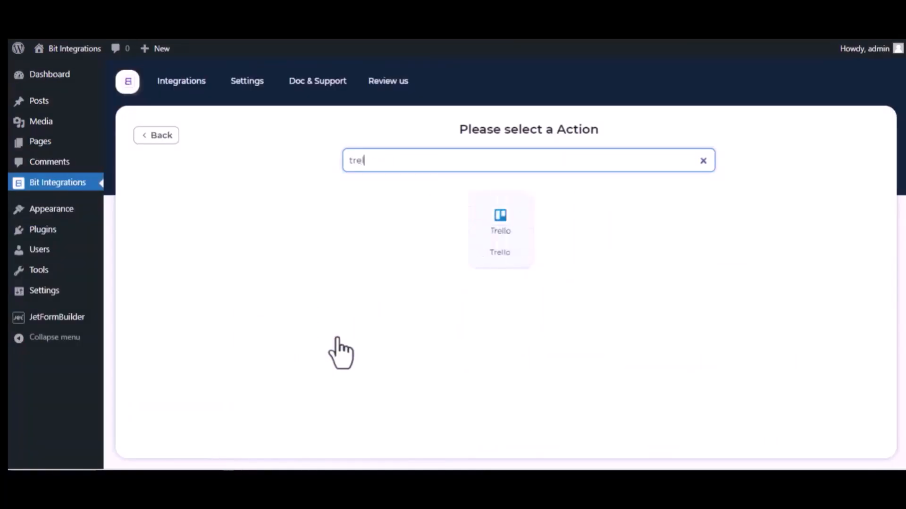
left_click(510, 244)
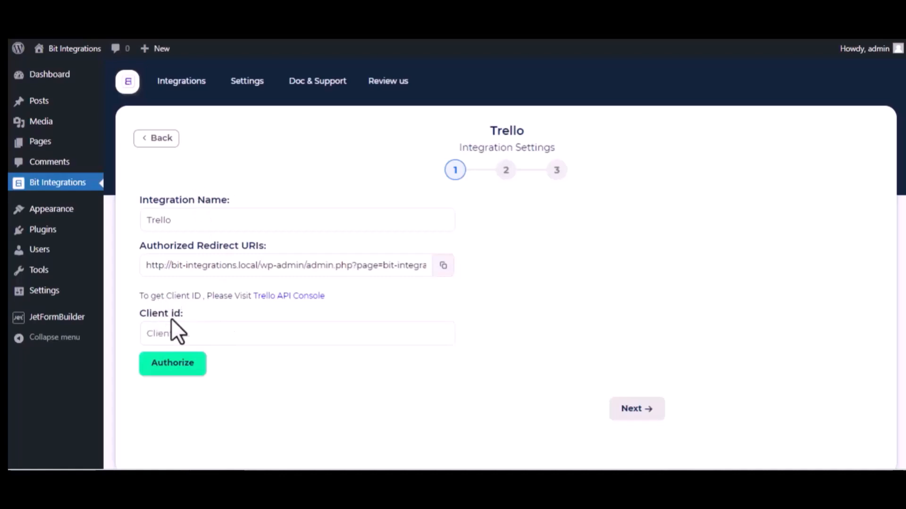
left_click(314, 297)
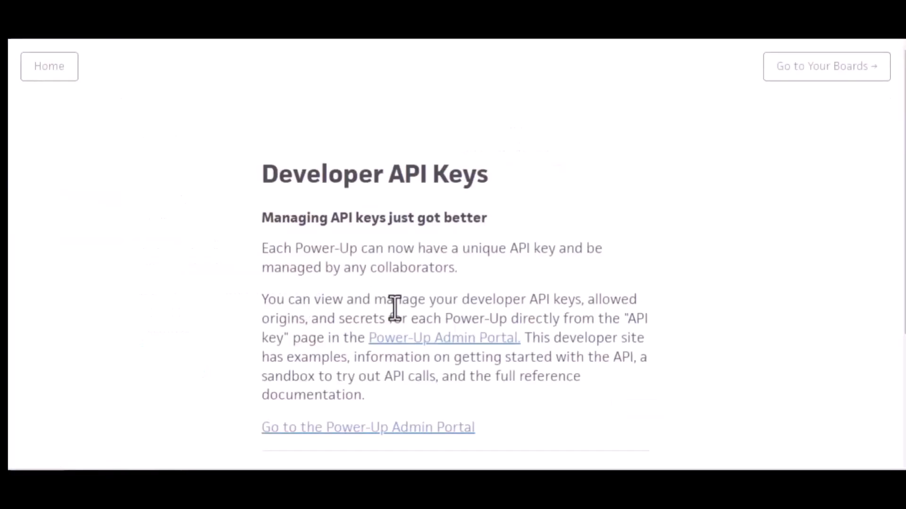
Accept the Trello developer terms in the Power-Up Admin Portal.
left_click(454, 340)
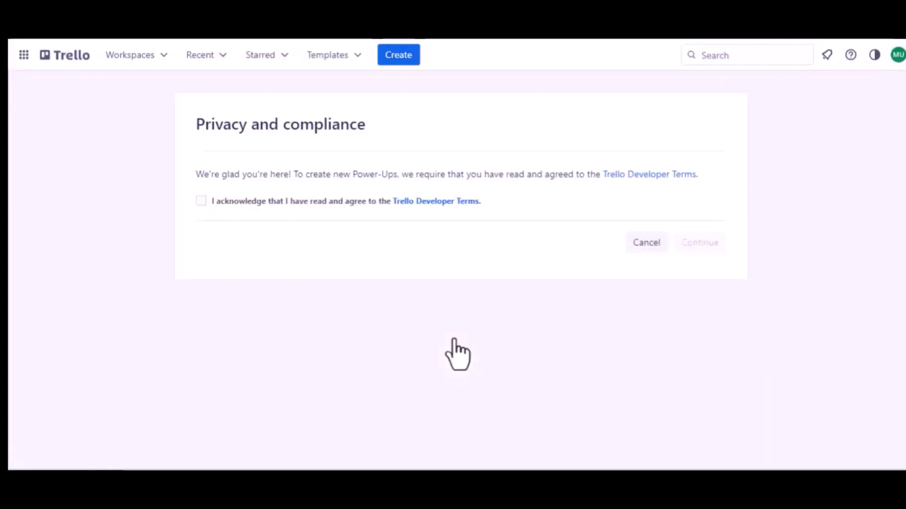
left_click(198, 200)
left_click(682, 242)
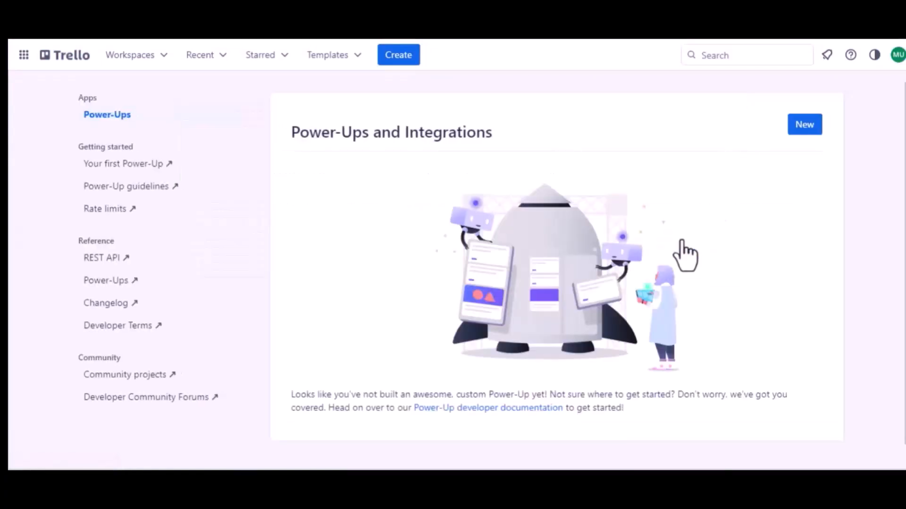
Start a new Power-Up named 'Jet Form Builder' in Trello Workspace.
left_click(805, 127)
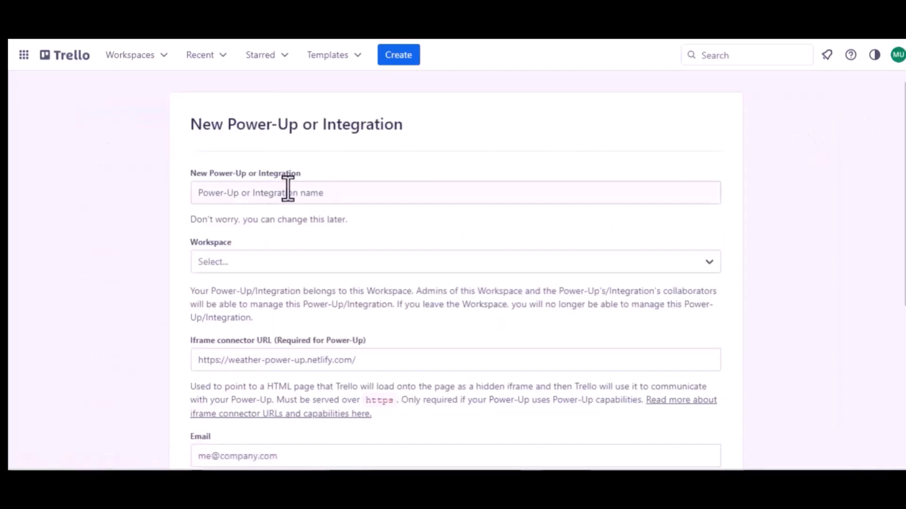
left_click(289, 193)
type("Jet ")
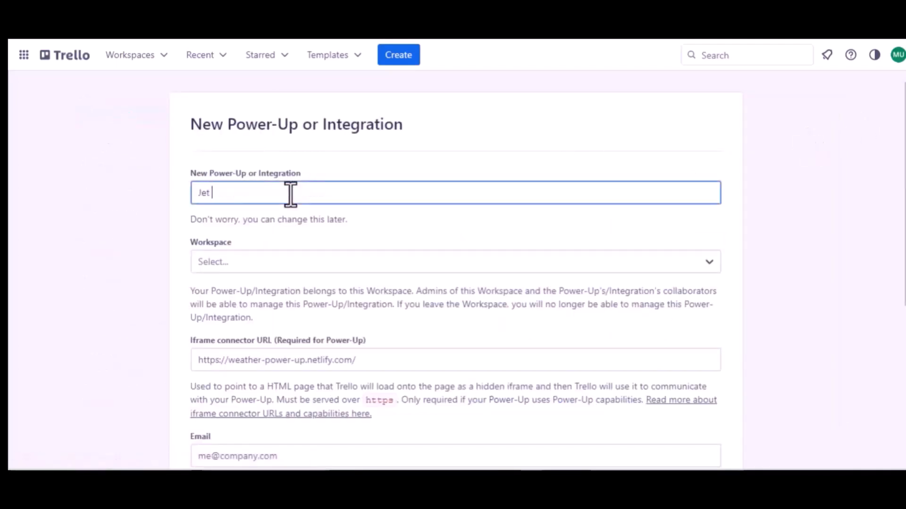
type("Form B")
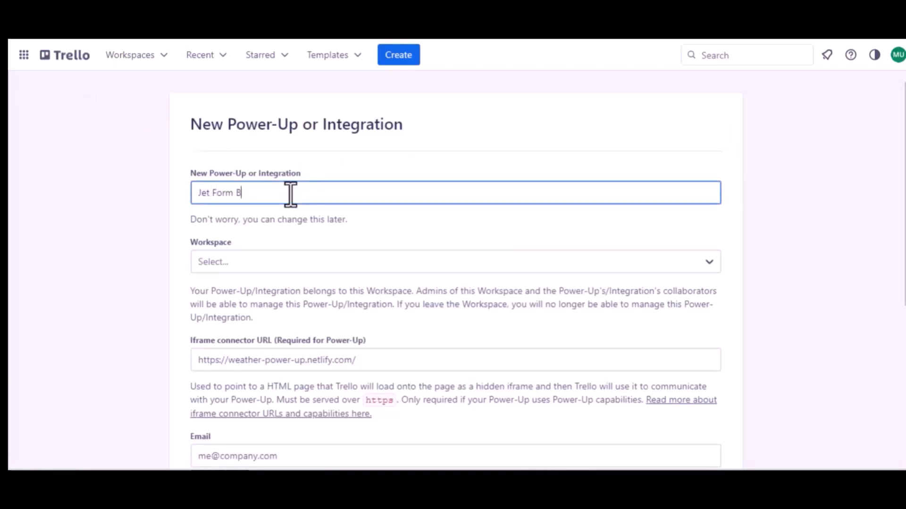
type("uider")
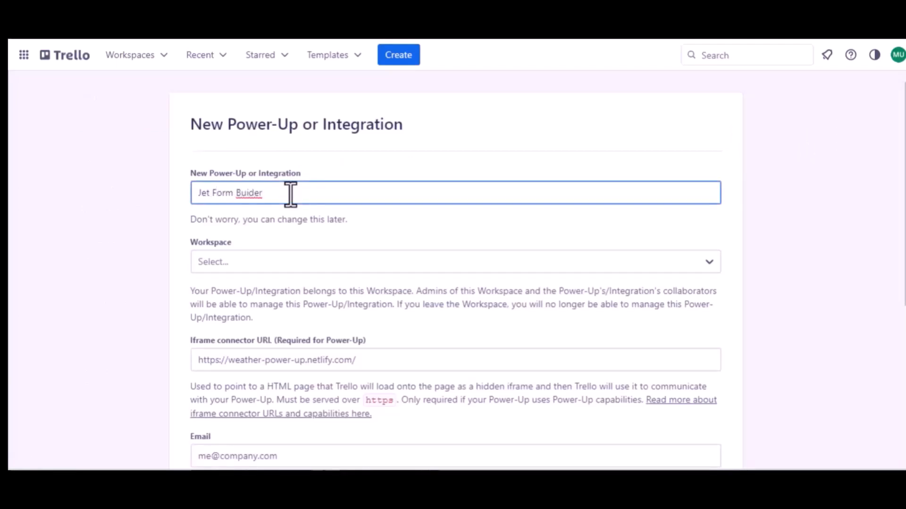
left_click(249, 193)
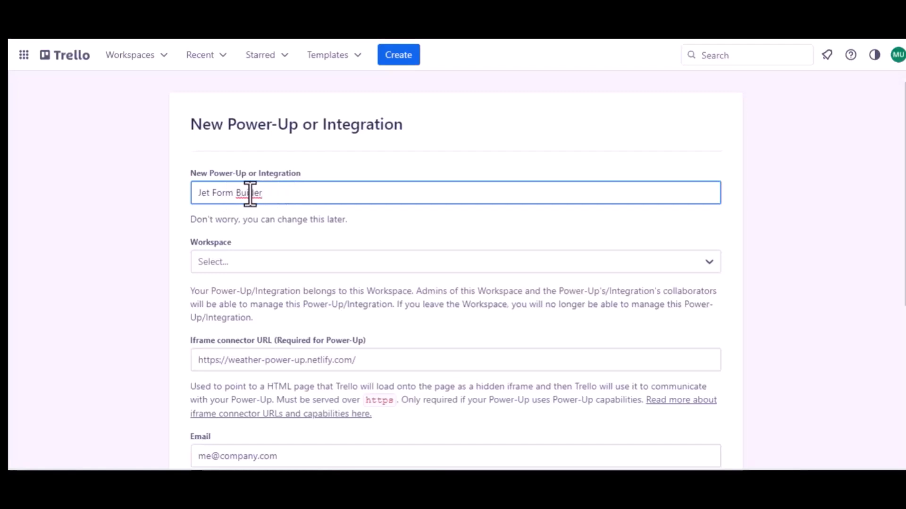
type("l")
left_click(262, 258)
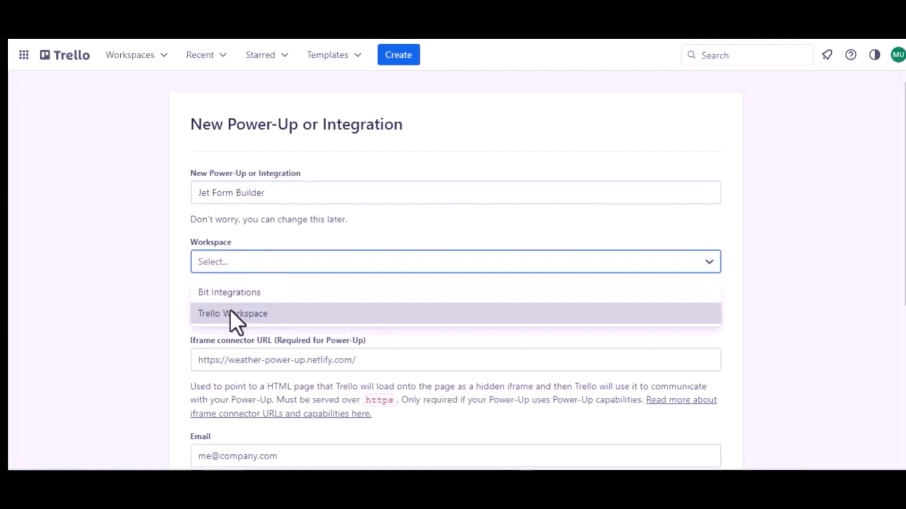
left_click(240, 312)
Enter the contact e-mail as both e-mail and support contact, author 'Bit Apps', and create it.
scroll(239, 309, "down", 2)
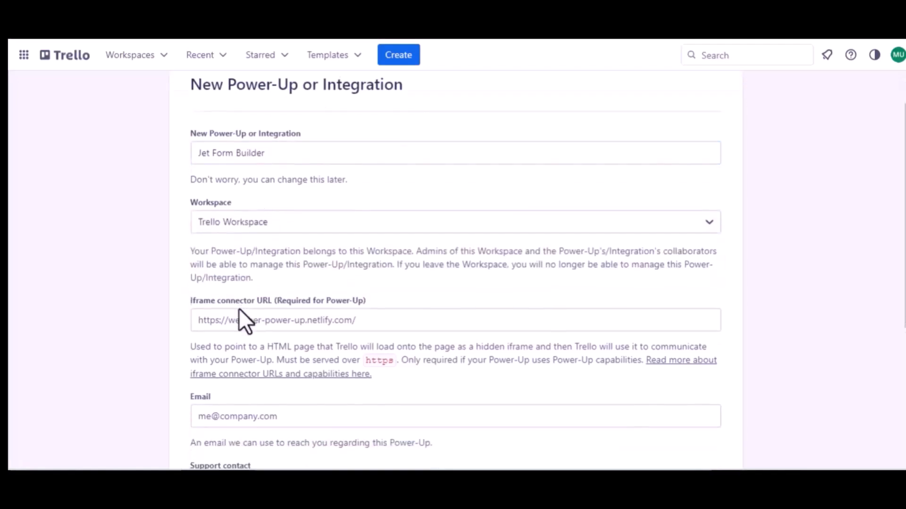
scroll(341, 302, "down", 3)
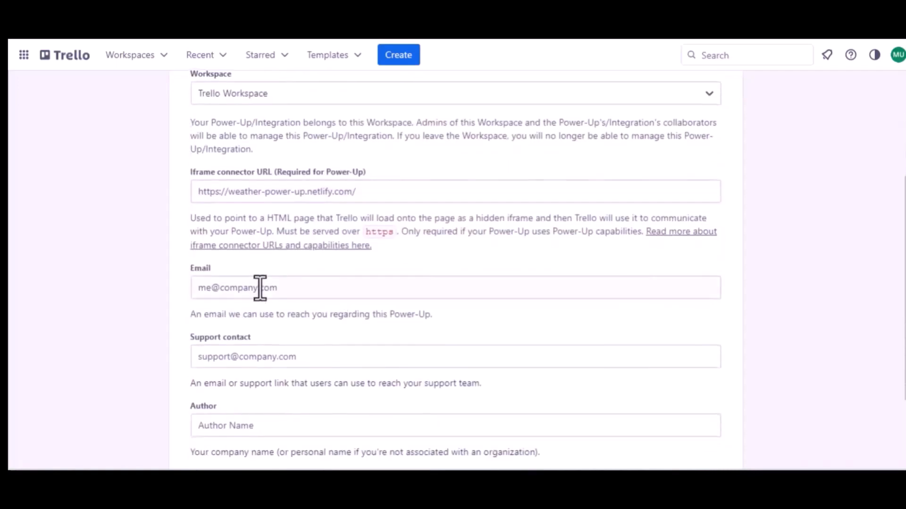
left_click(259, 289)
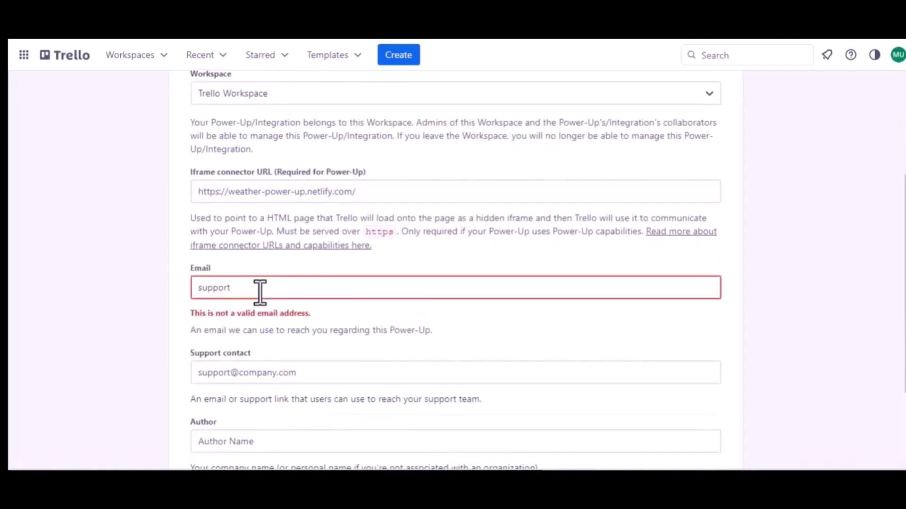
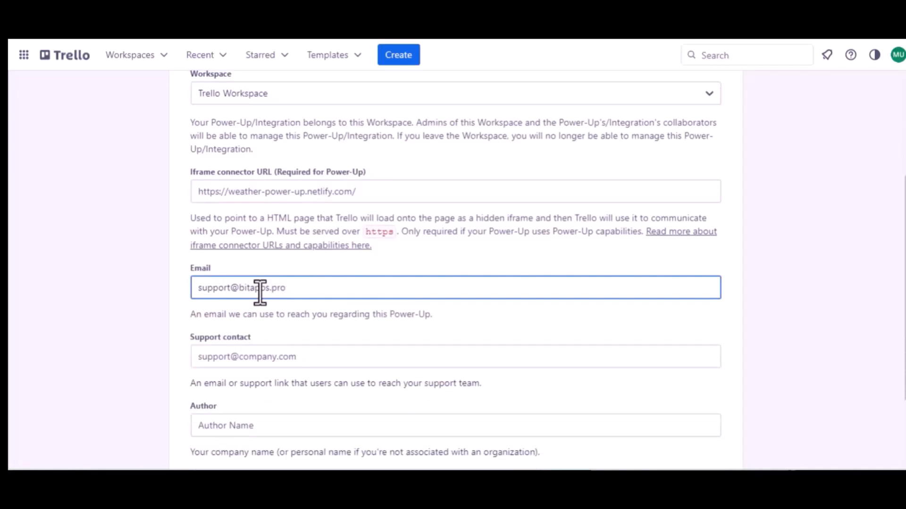
key("ctrl+a")
key("ctrl+c")
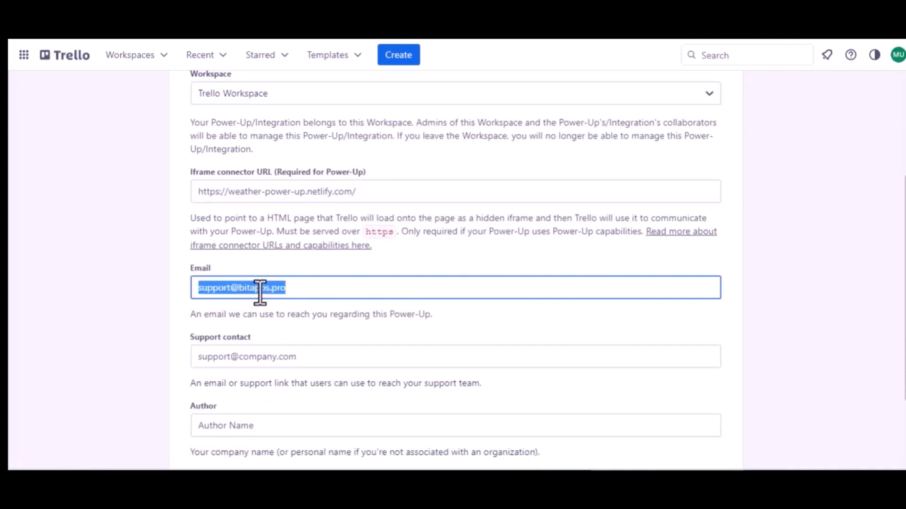
left_click(257, 357)
key("ctrl+v")
scroll(257, 357, "down", 1)
scroll(256, 357, "down", 2)
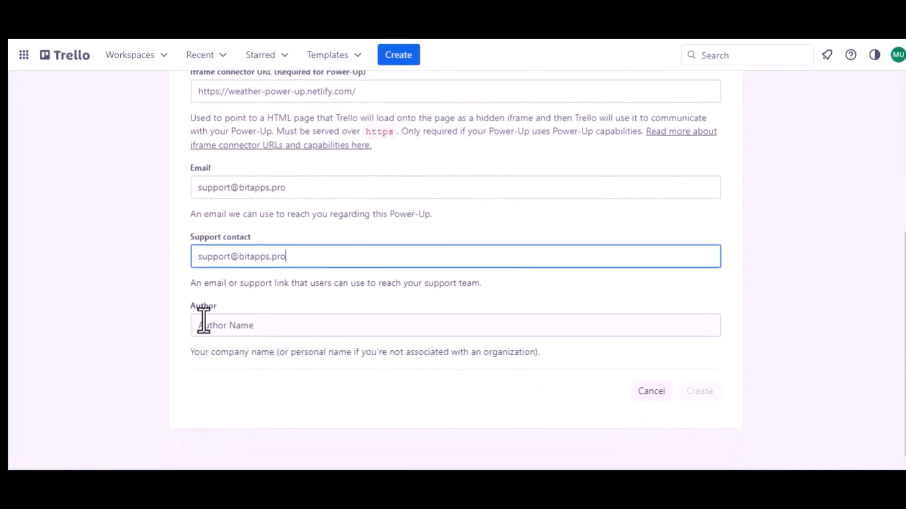
left_click(211, 325)
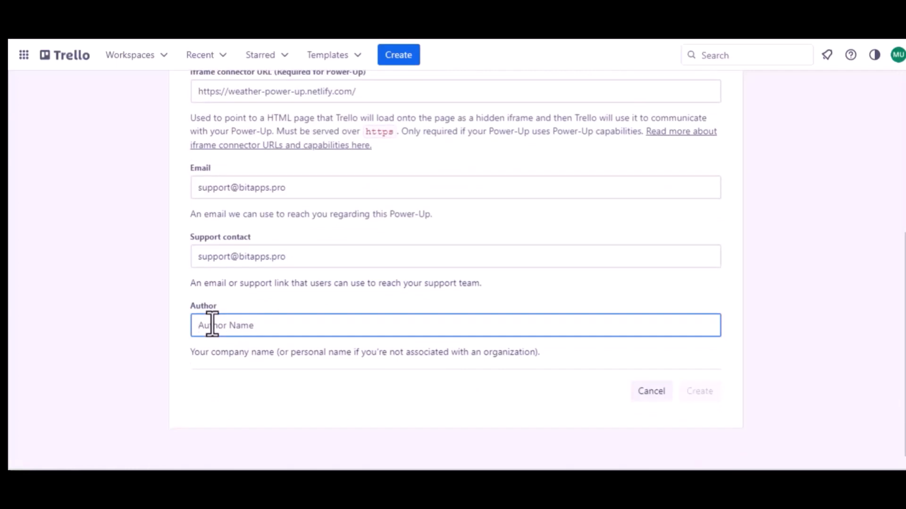
type("Bit")
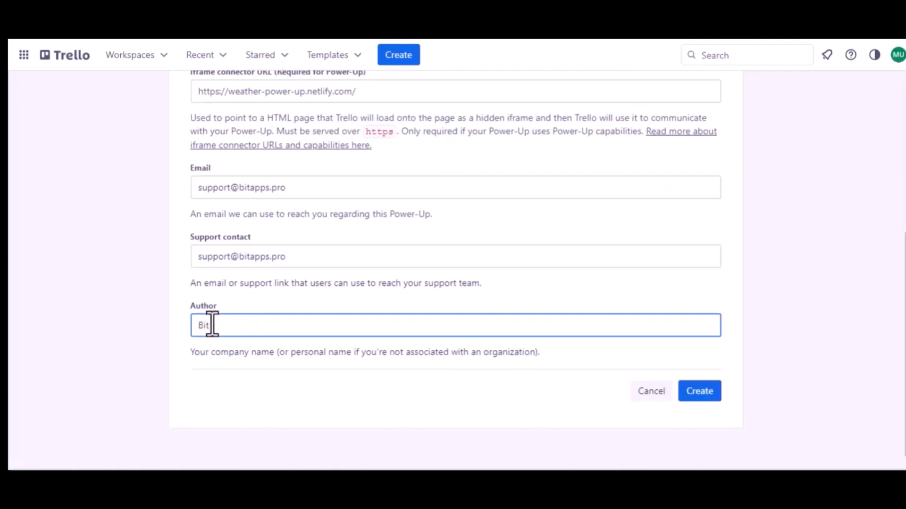
type(" Apps")
left_click(703, 391)
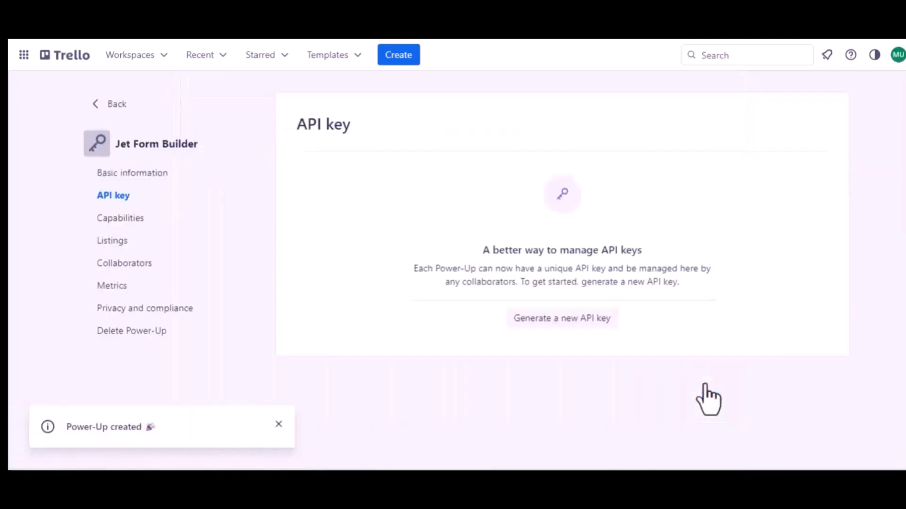
Generate Jet Form Builder's API key and add the Bit Integrations redirect URI as an allowed origin.
left_click(557, 319)
left_click(601, 359)
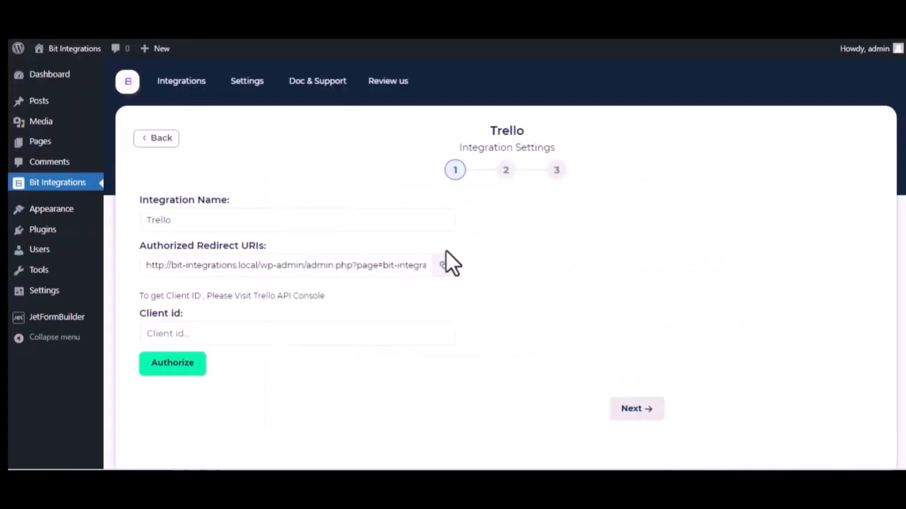
left_click(444, 266)
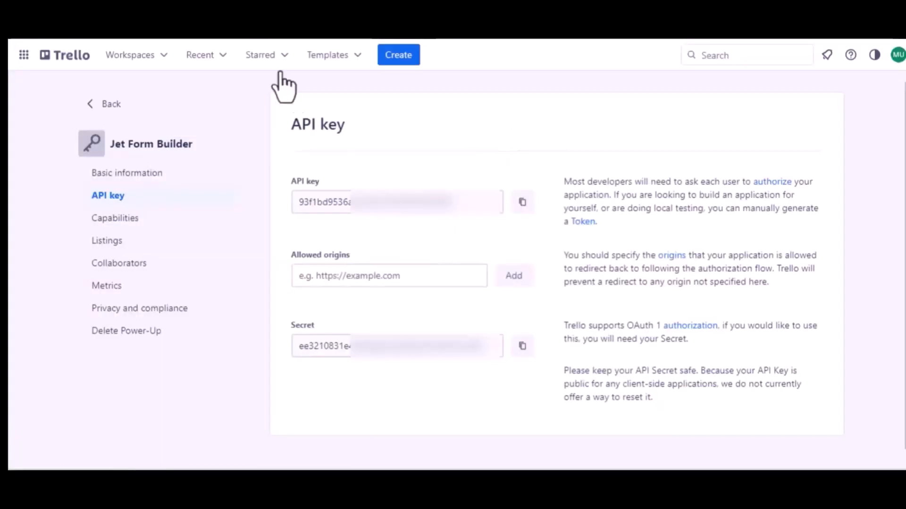
left_click(340, 278)
key("ctrl+v")
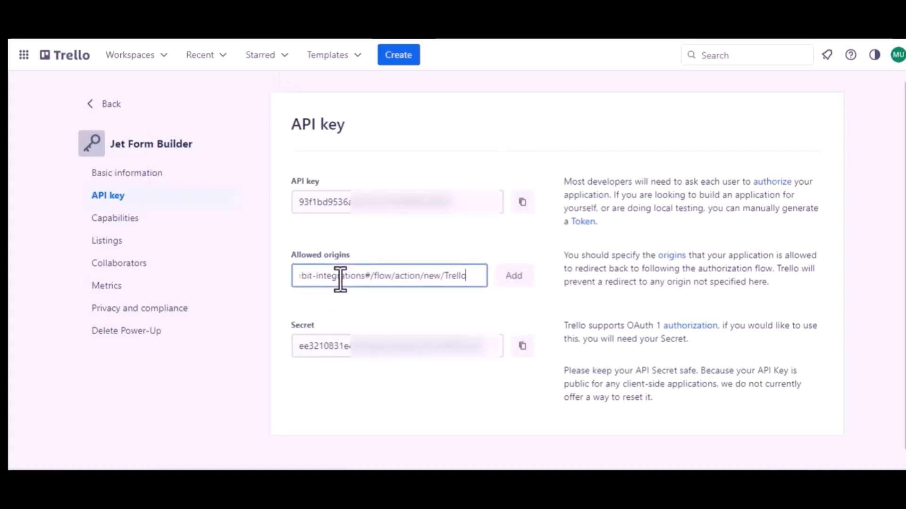
left_click(513, 283)
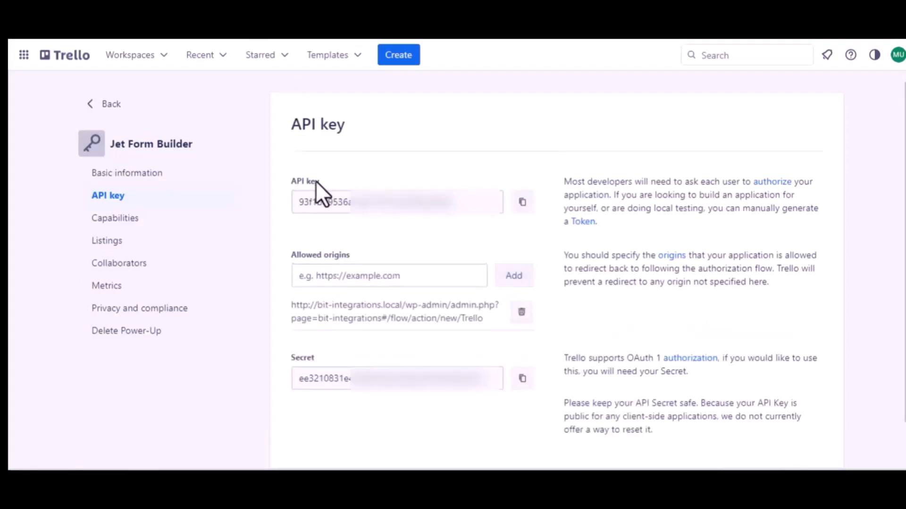
Authorize Trello using the copied API key as client id, then continue to step two.
left_click(522, 202)
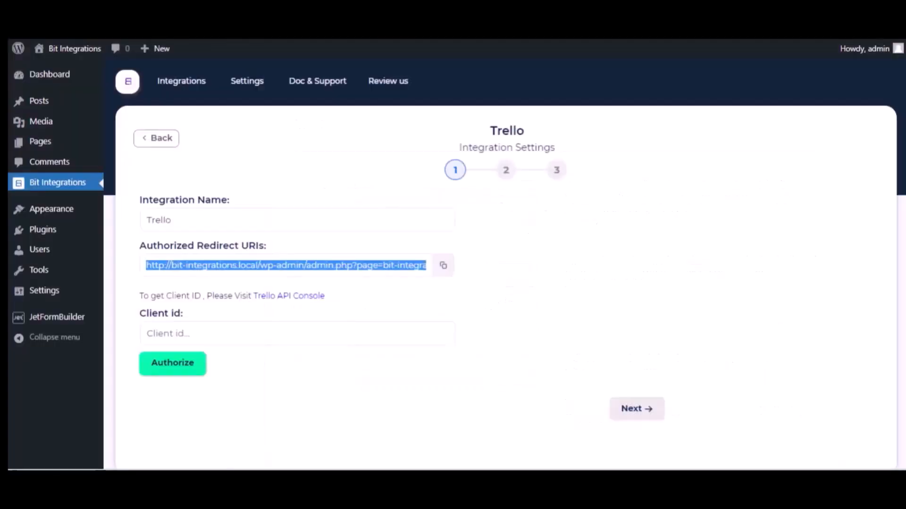
left_click(196, 330)
key("ctrl+v")
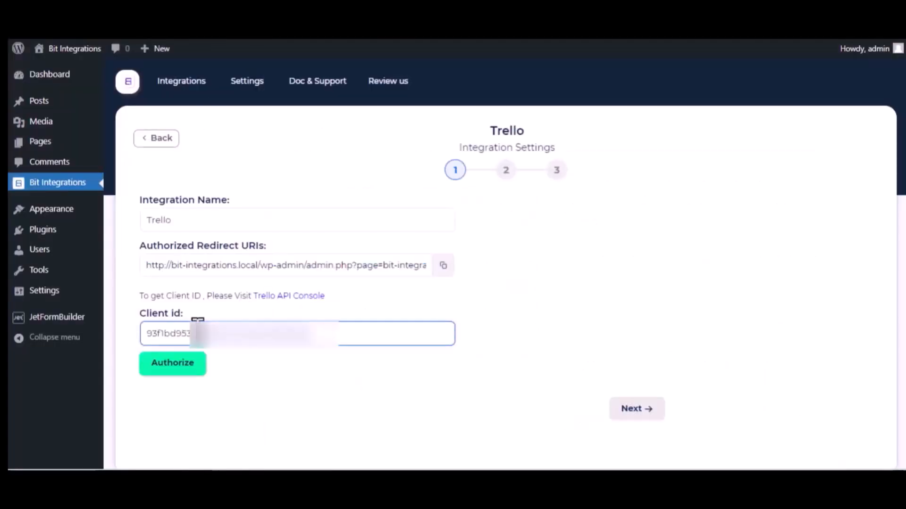
left_click(184, 367)
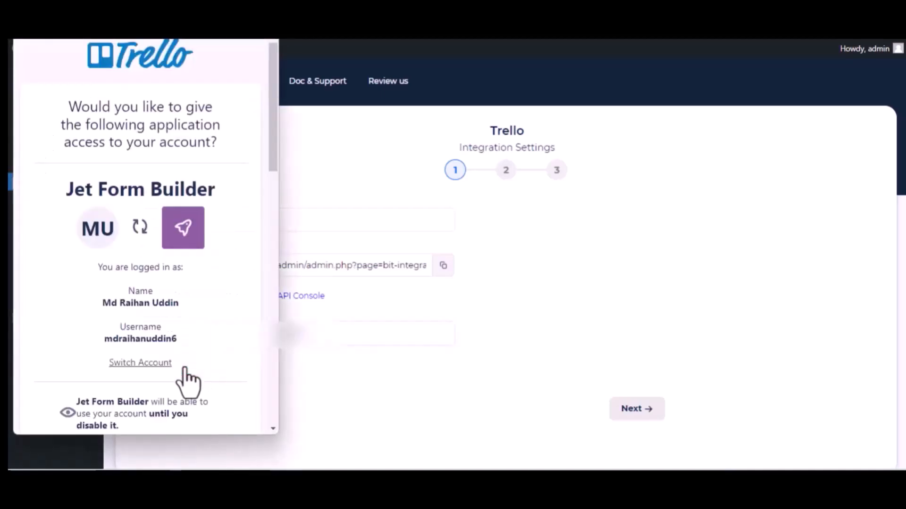
scroll(185, 373, "down", 15)
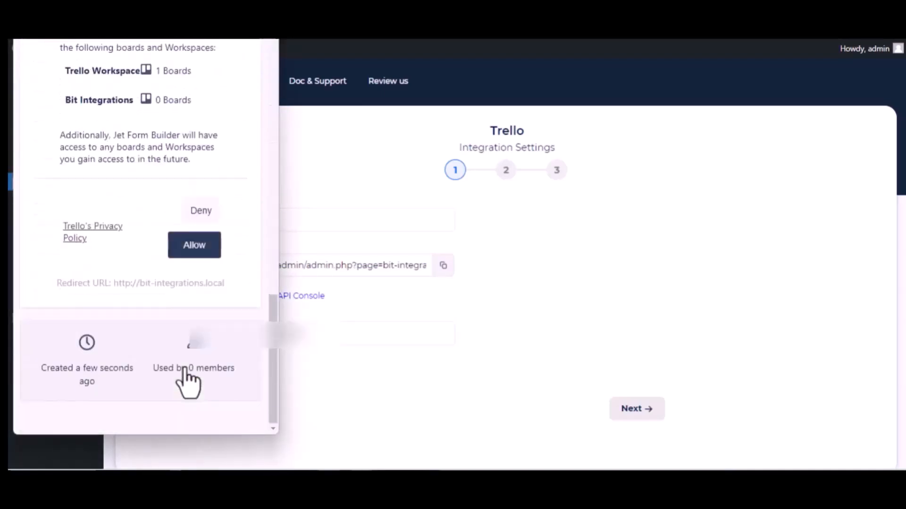
left_click(188, 249)
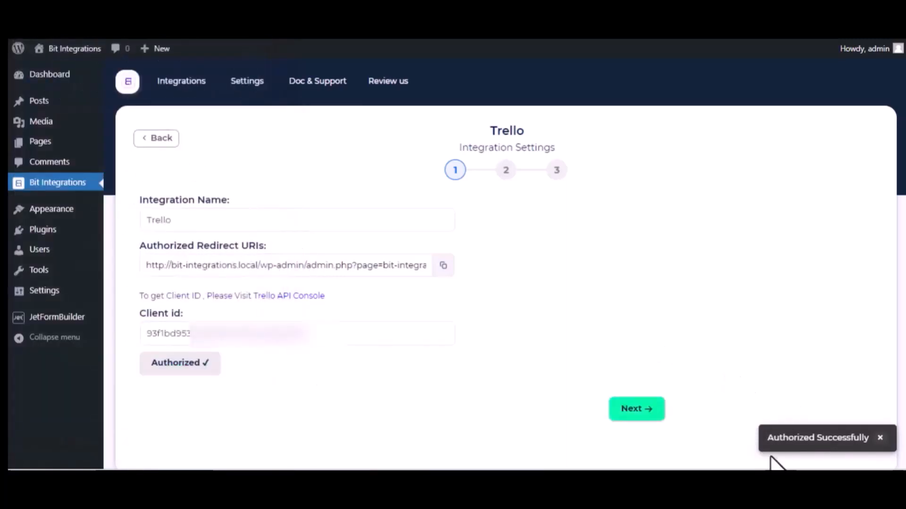
left_click(332, 344)
scroll(332, 354, "down", 2)
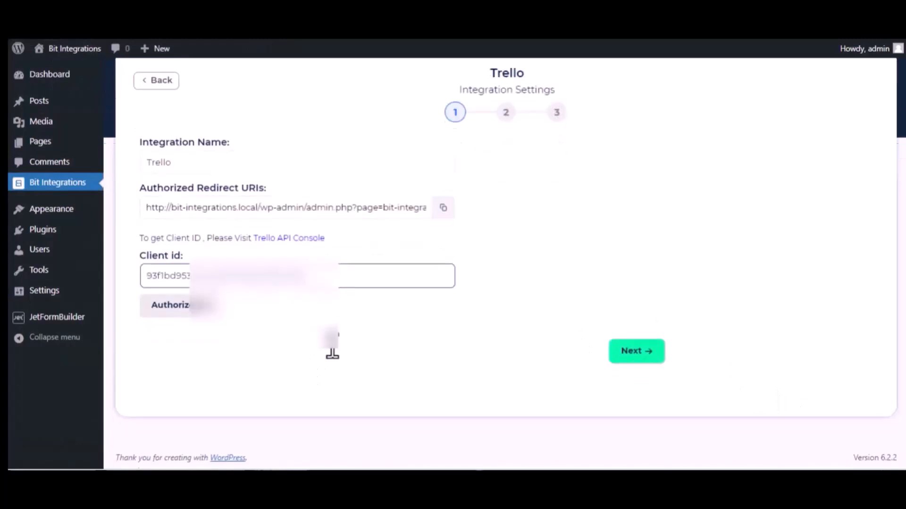
left_click(641, 349)
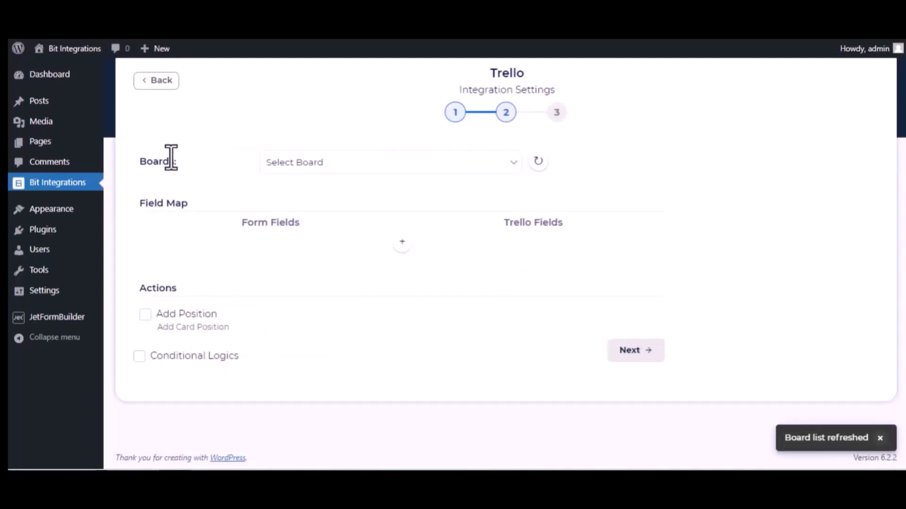
Target the Bit Integrations board and its To Do list.
left_click(344, 170)
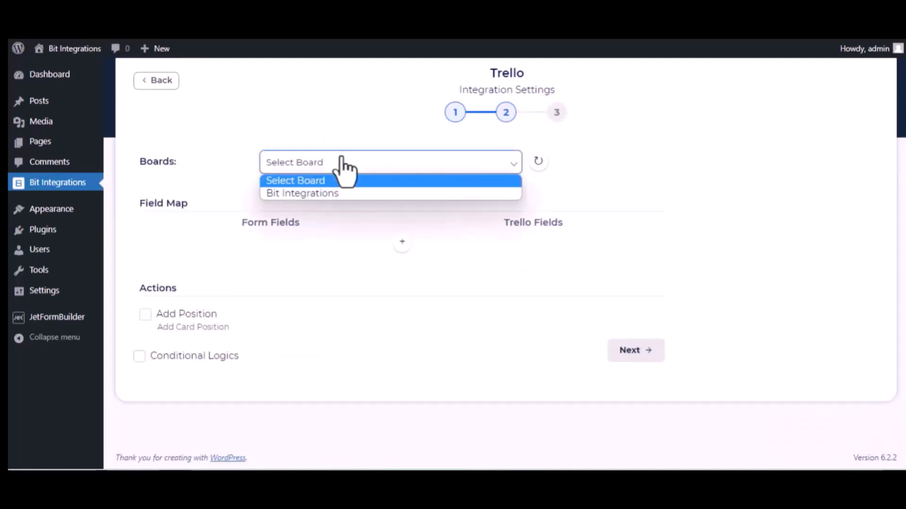
left_click(339, 194)
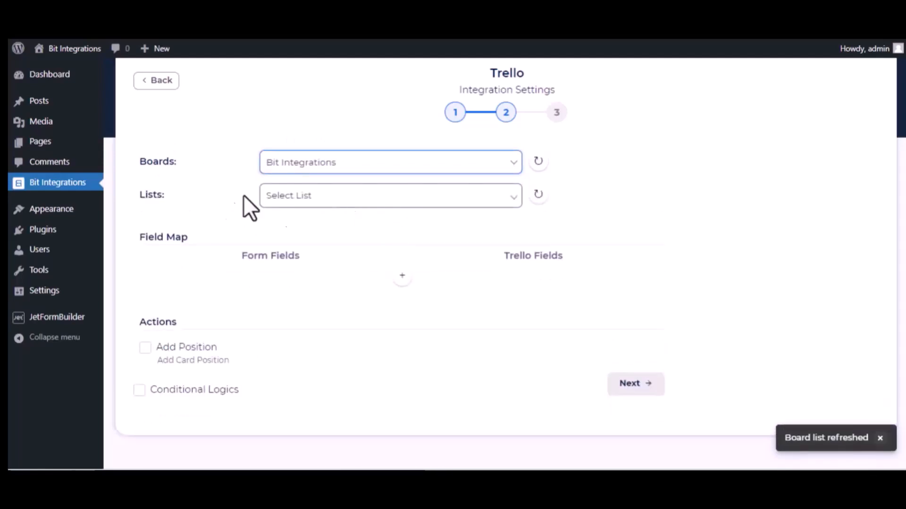
left_click(302, 198)
left_click(299, 228)
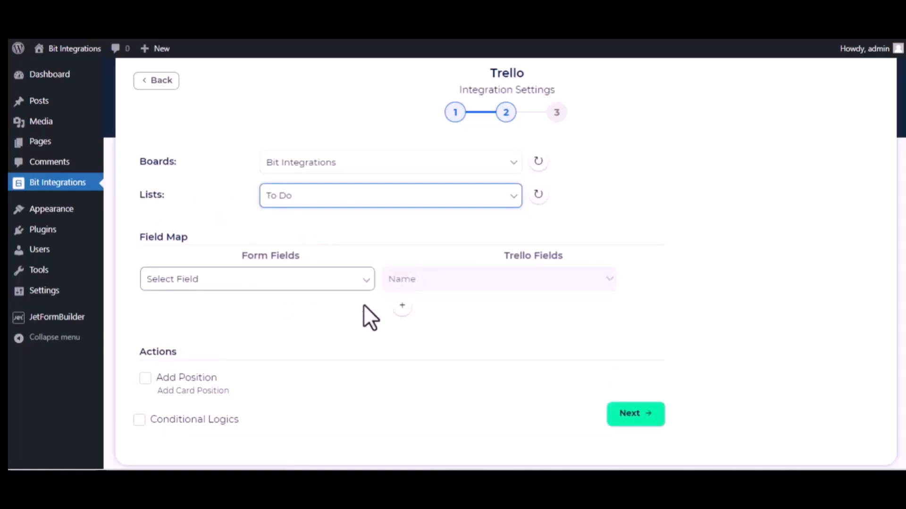
Map the form's name to Name and description to Description.
left_click(313, 285)
scroll(288, 207, "down", 3)
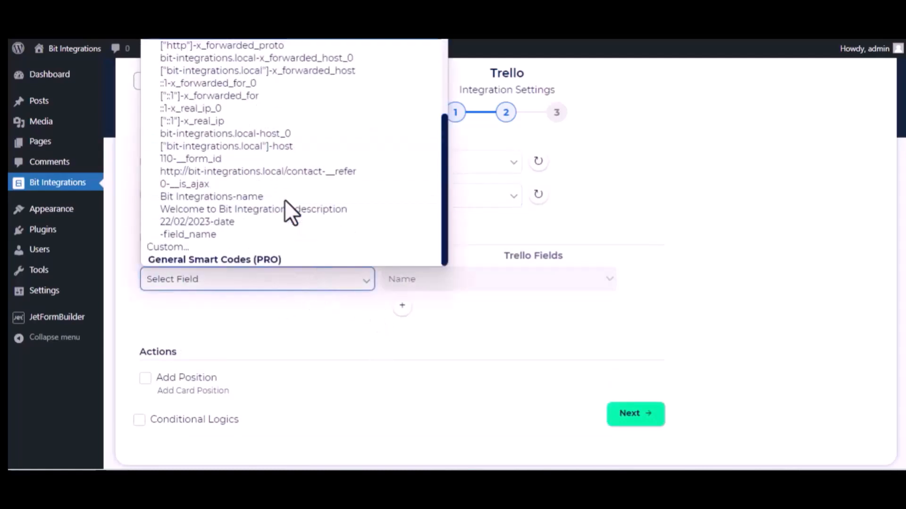
left_click(256, 198)
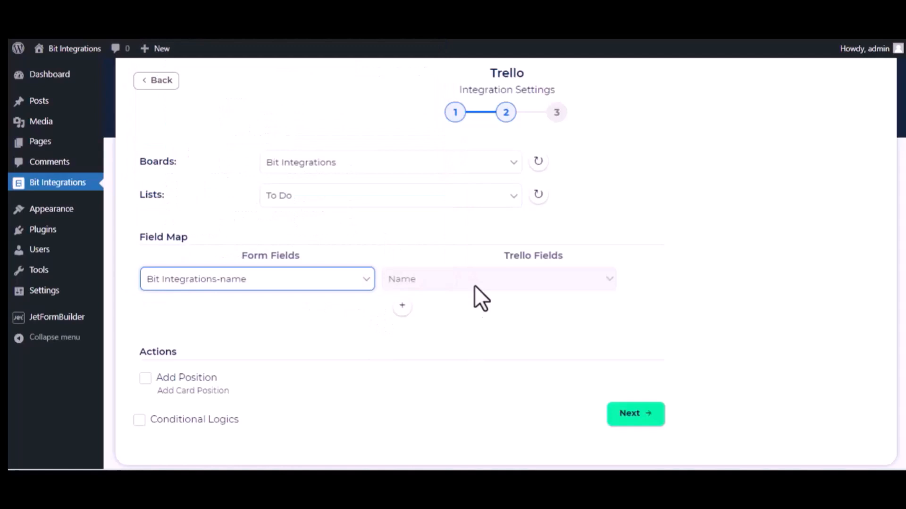
left_click(402, 305)
left_click(340, 309)
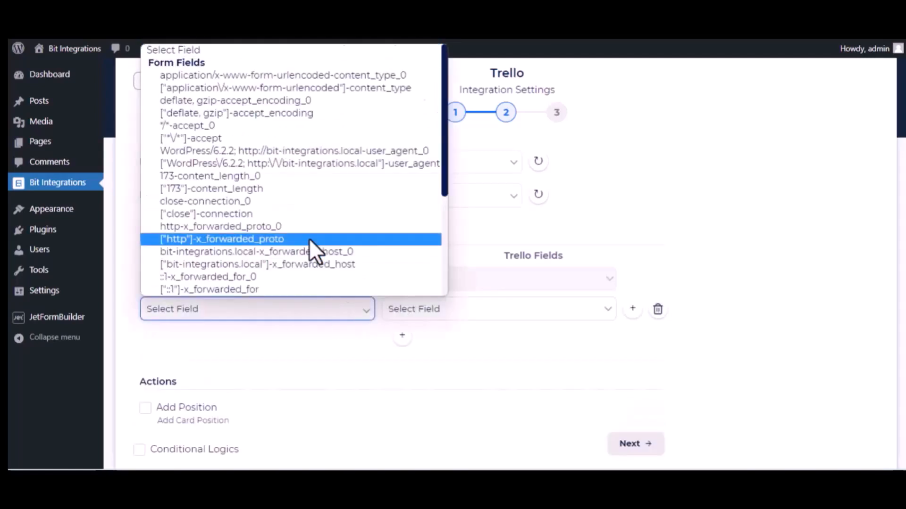
scroll(312, 243, "down", 5)
left_click(259, 242)
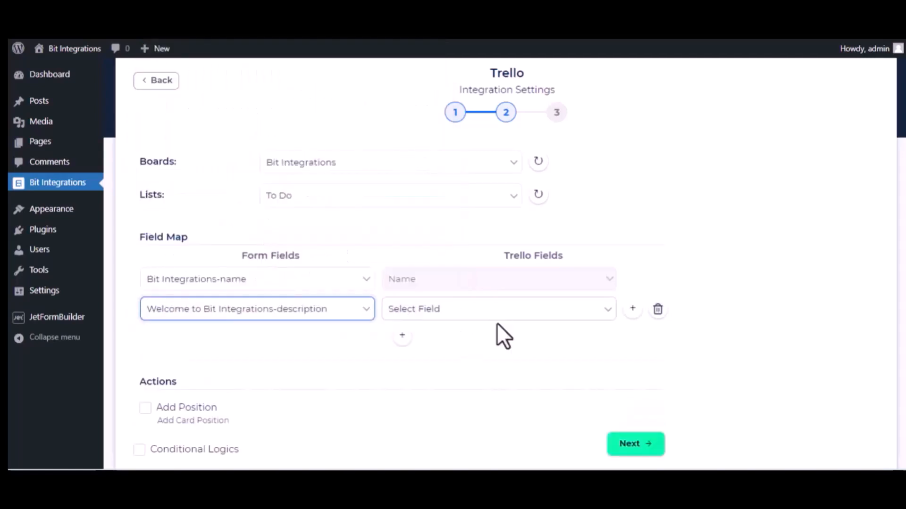
left_click(499, 319)
left_click(478, 338)
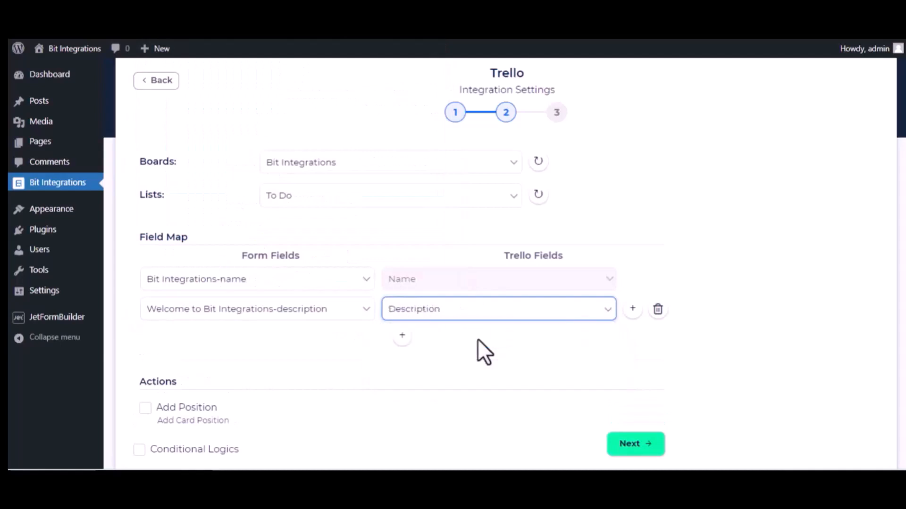
Add a third row mapping the form's date field to the card Date.
left_click(402, 337)
left_click(313, 342)
scroll(320, 297, "down", 5)
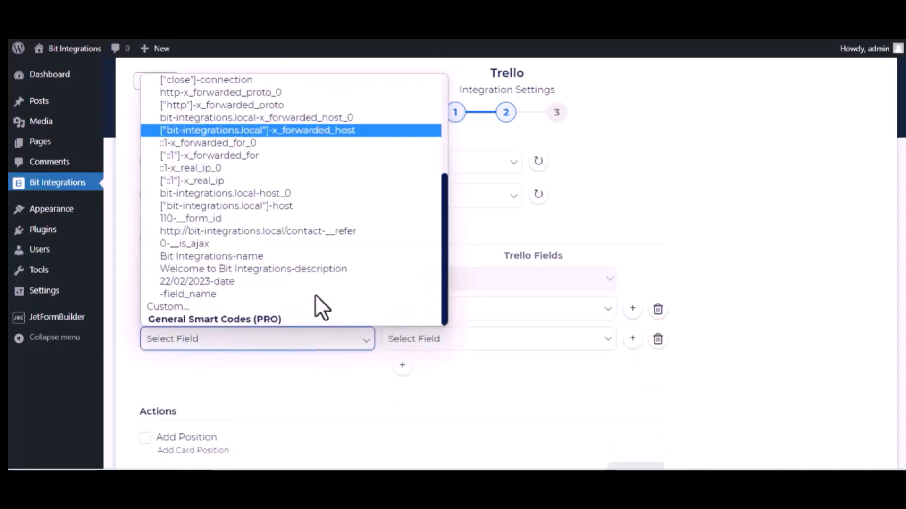
left_click(268, 281)
left_click(447, 339)
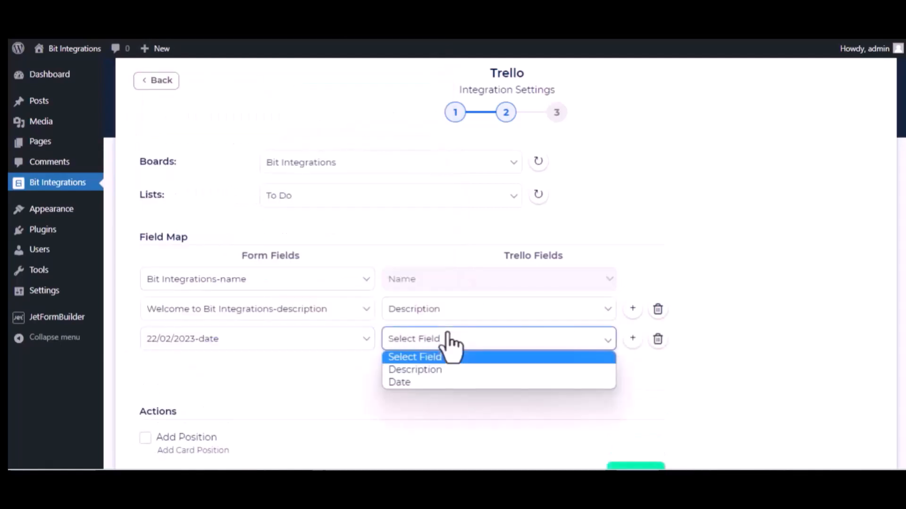
left_click(423, 381)
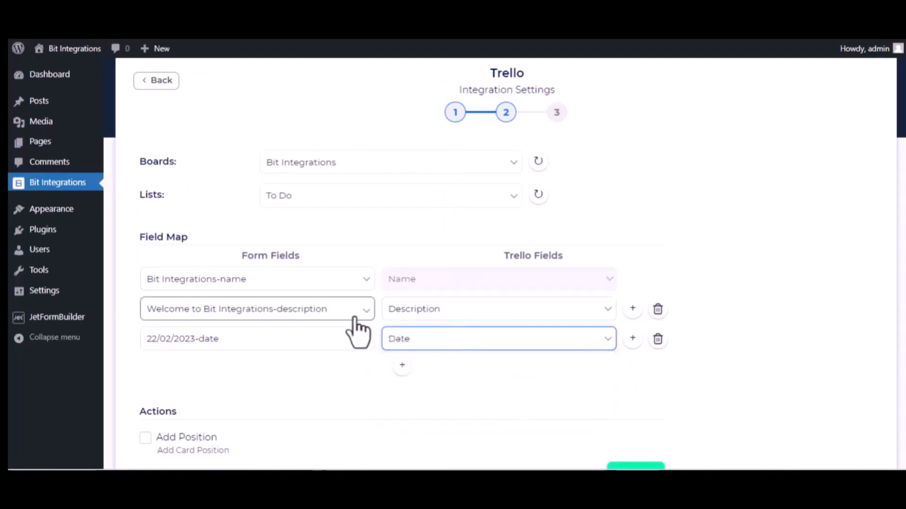
scroll(282, 406, "down", 3)
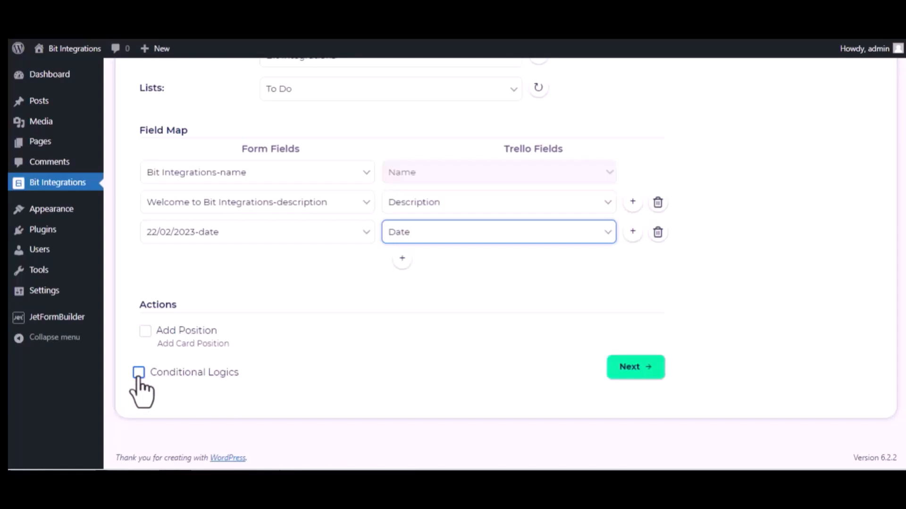
Finish and save the Trello integration.
left_click(648, 373)
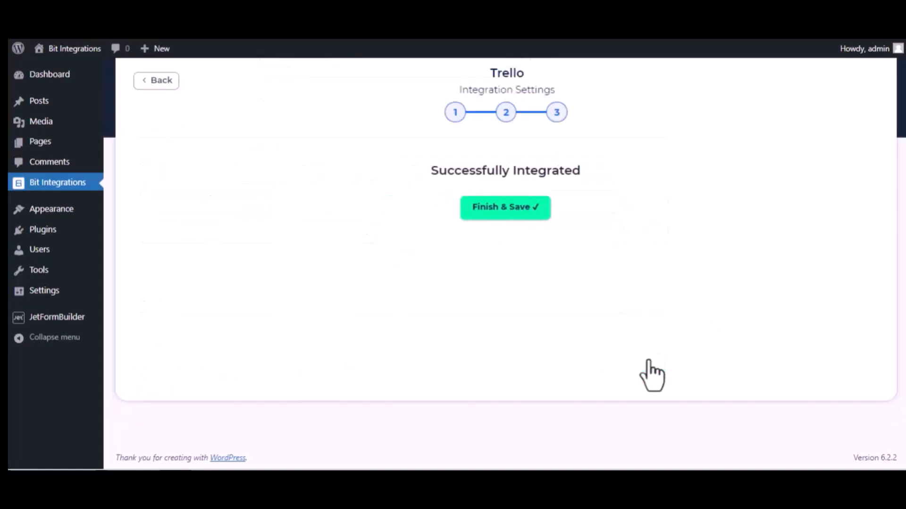
left_click(503, 211)
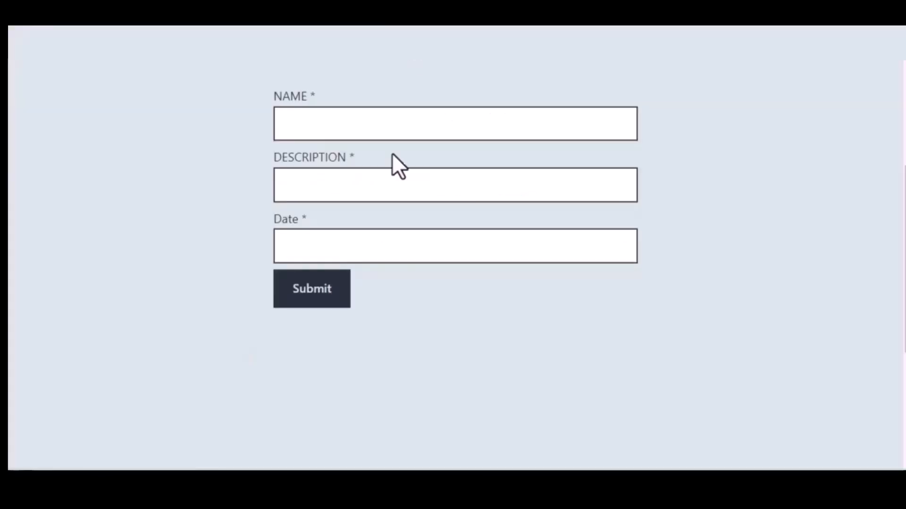
left_click(346, 128)
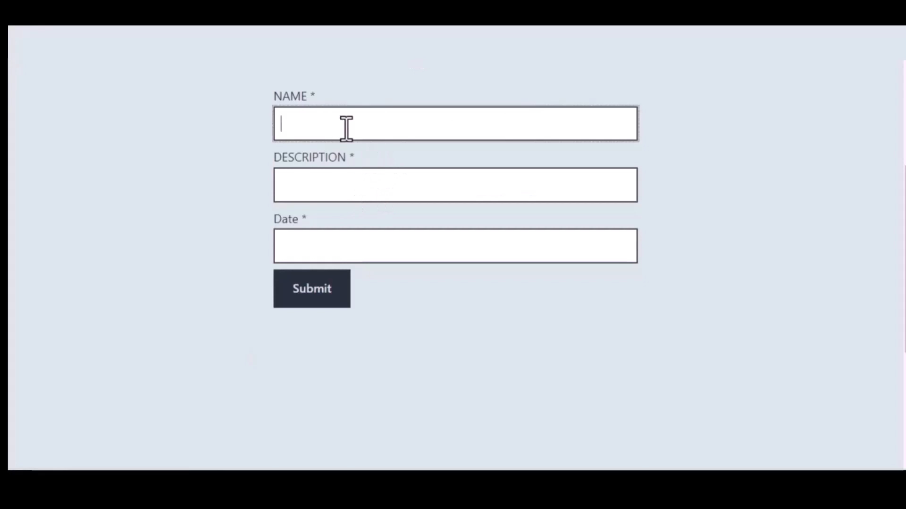
Submit 'Bit Integrations', 'Welcome to Bit Integrations Plugin', 09/22/2022, then open the resulting Trello card.
type("Bit Integrations")
left_click(359, 179)
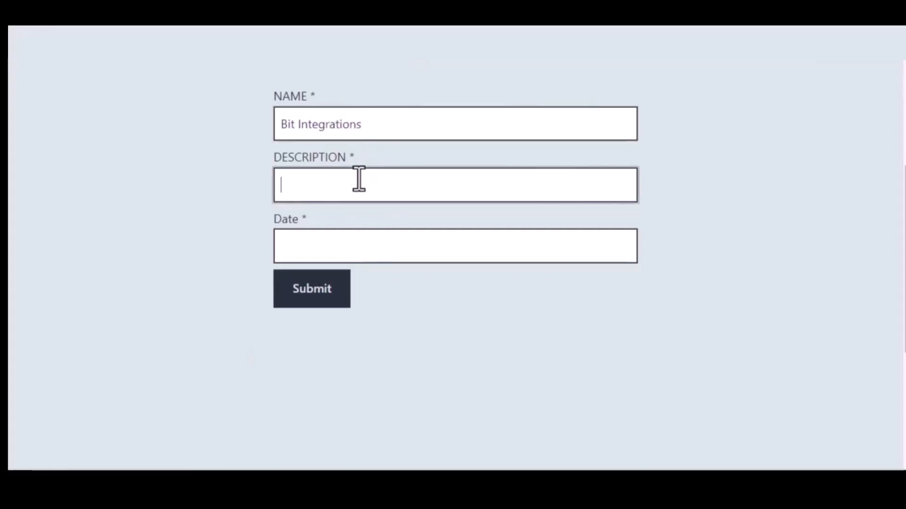
type("Welcome to")
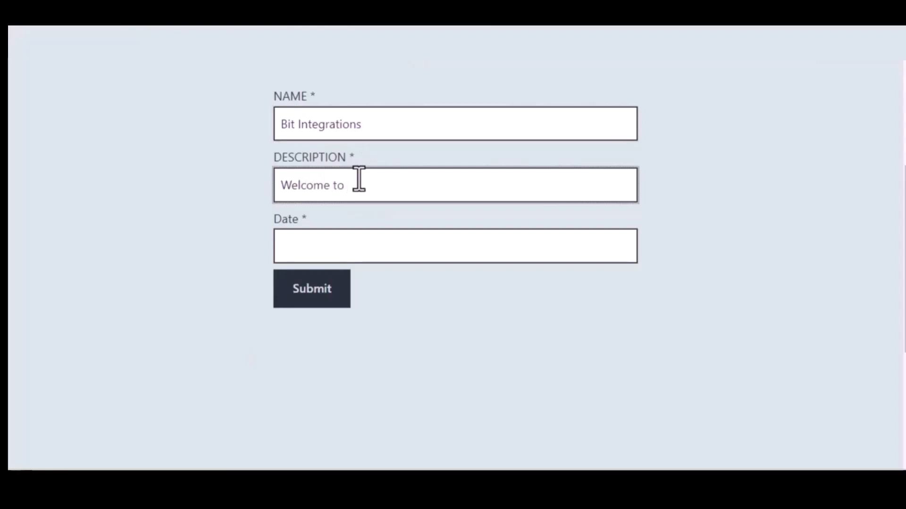
type(" Bit Integrations Plugin")
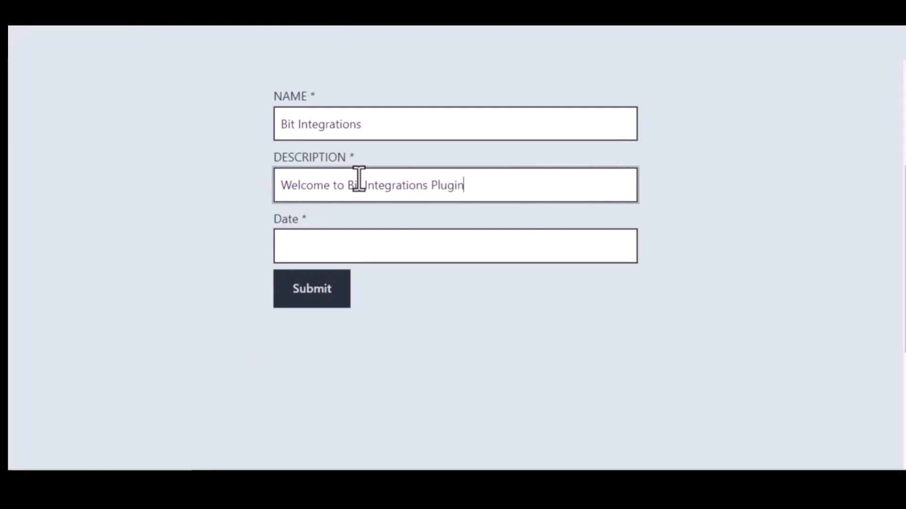
left_click(377, 244)
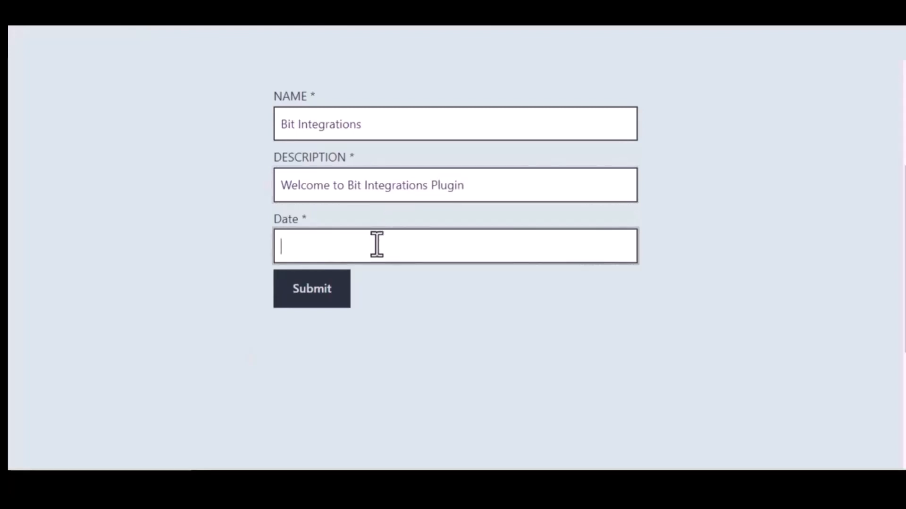
type("09/")
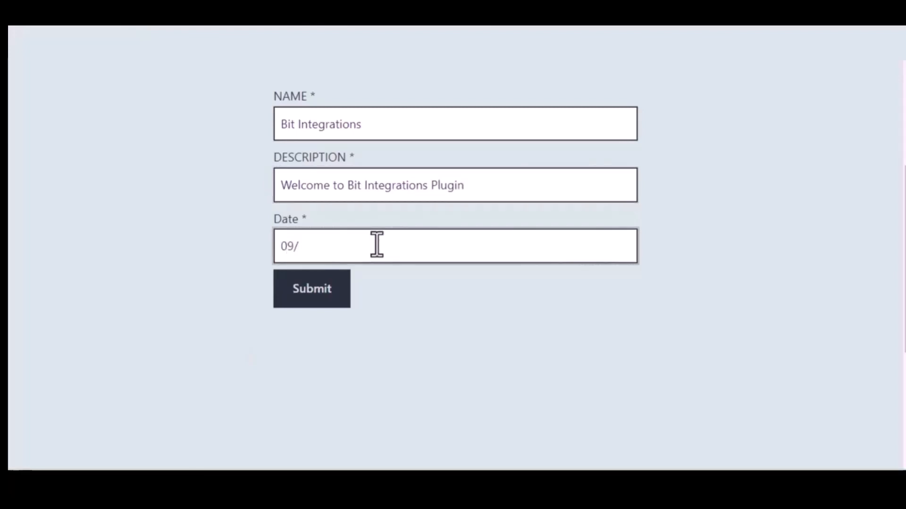
type("22/2022")
left_click(315, 290)
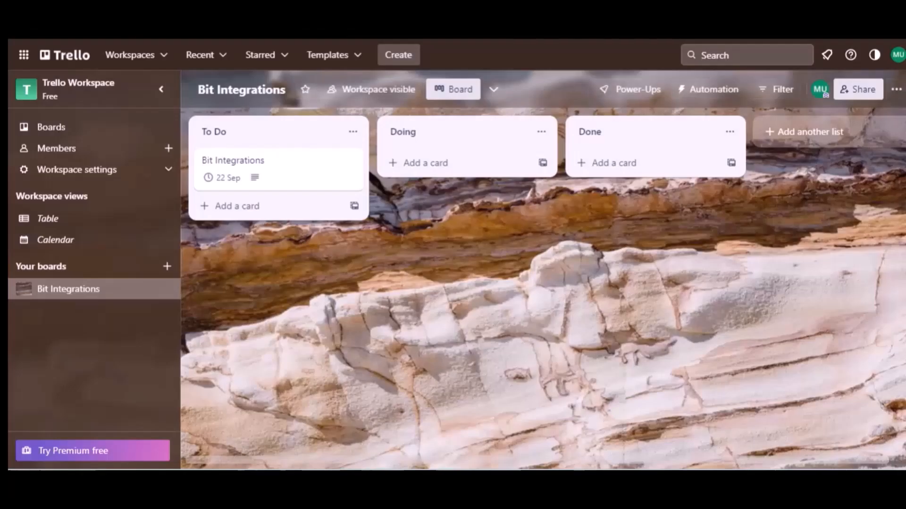
left_click(240, 138)
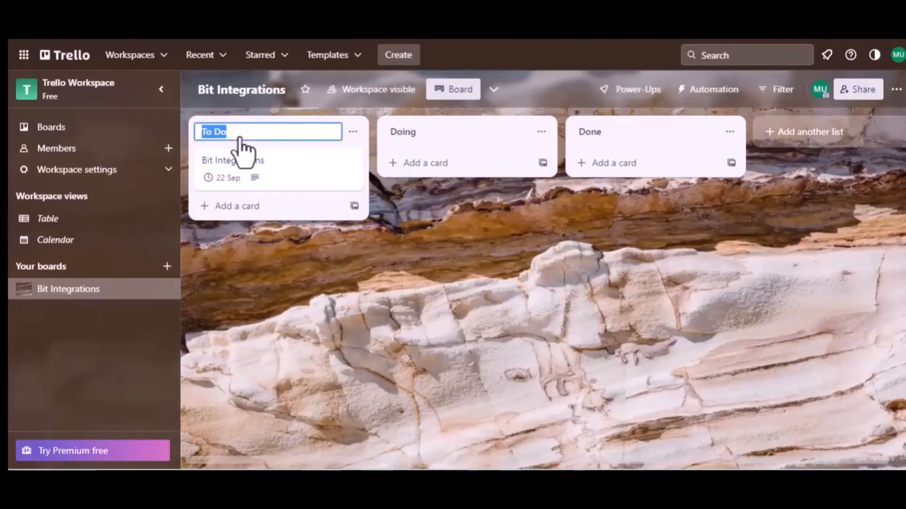
left_click(249, 169)
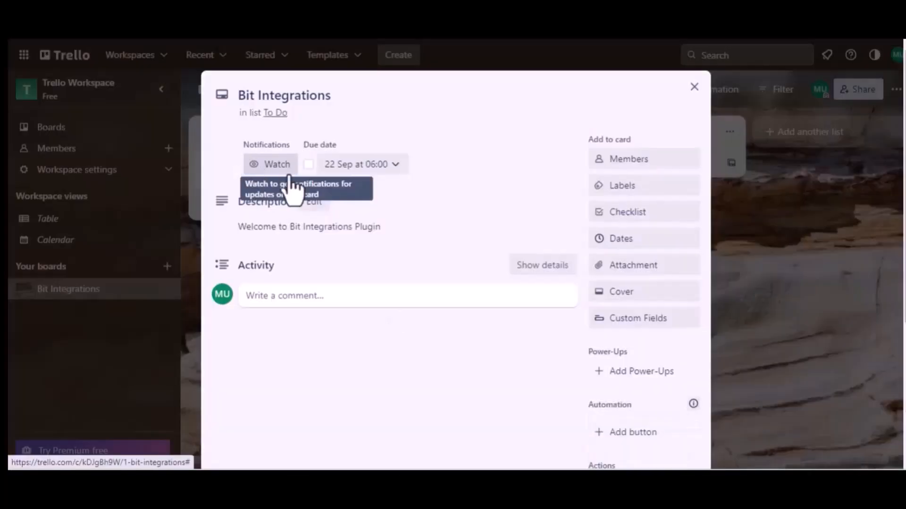